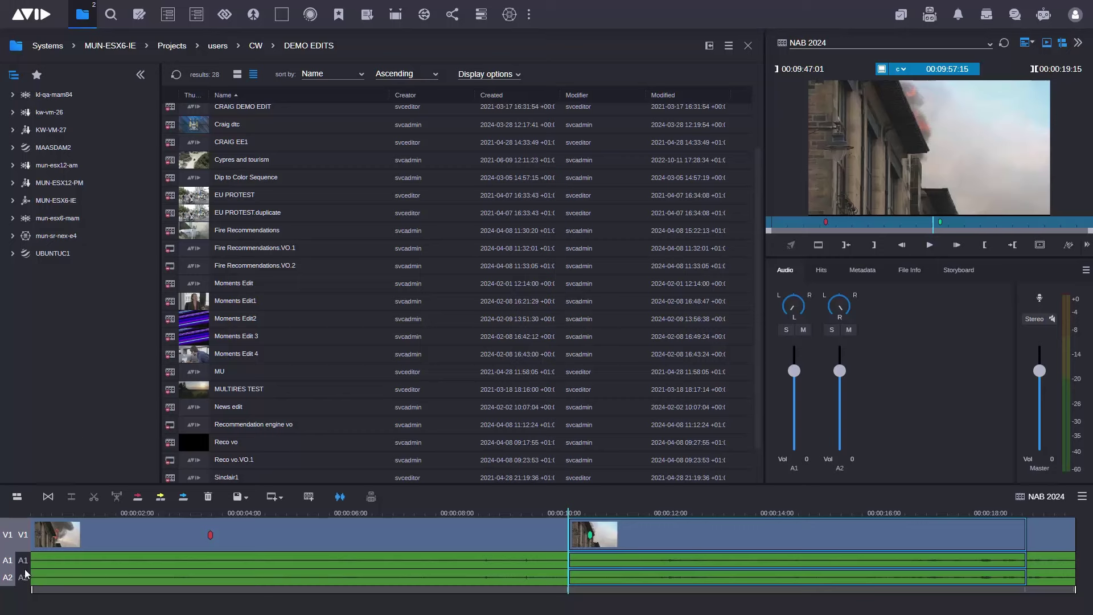
Add a transition at the V1 cut and change its type to Dip to Color
{"action": "left_click", "coordinate": [48, 497]}
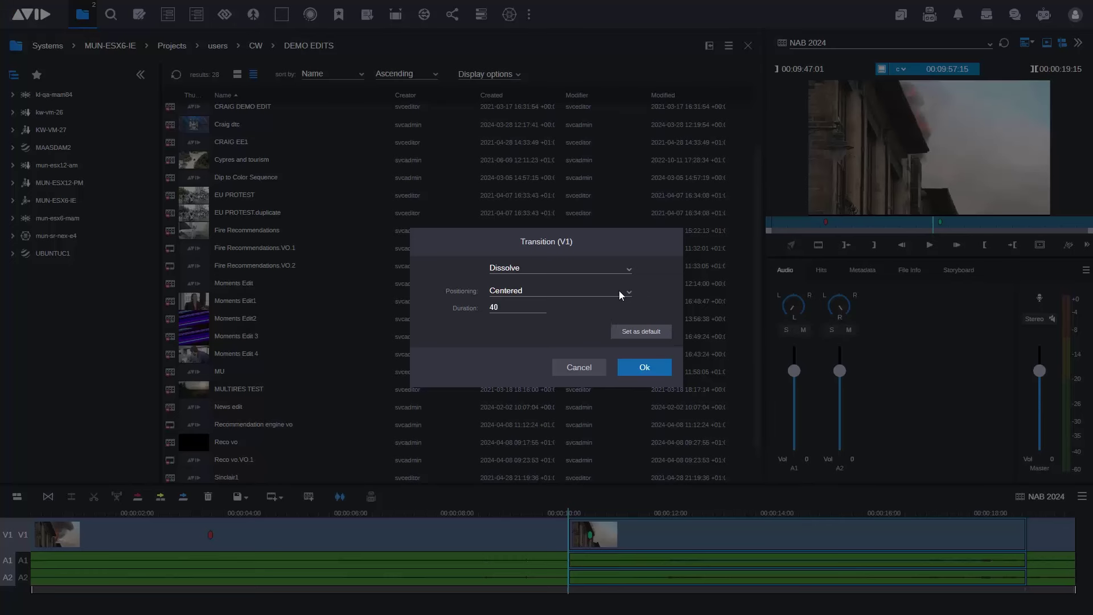
{"action": "left_click", "coordinate": [612, 271]}
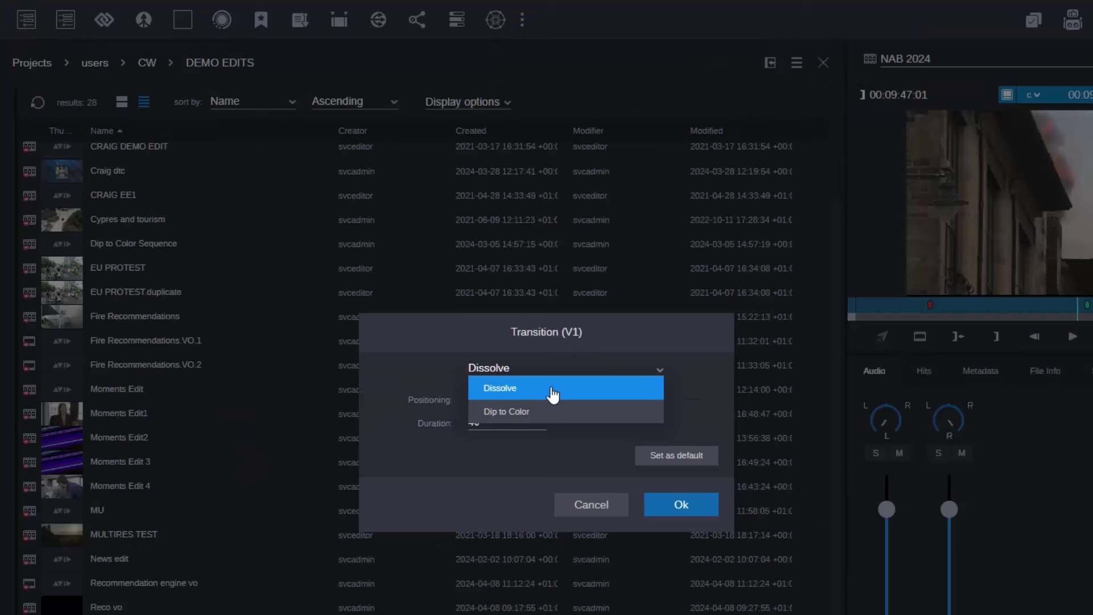
{"action": "left_click", "coordinate": [530, 412]}
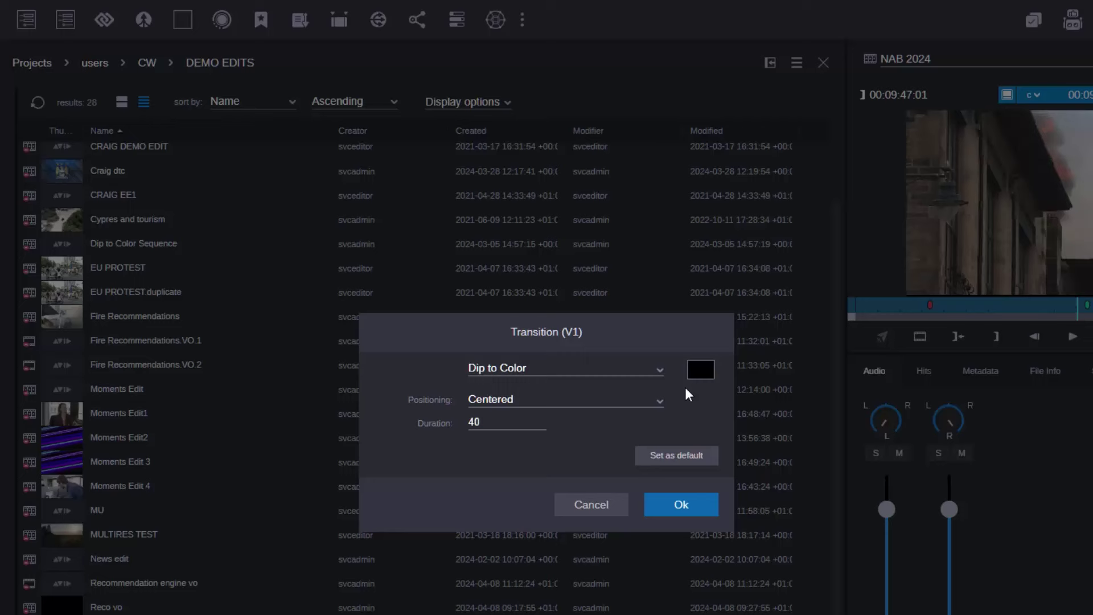
Choose the dip colour in the colour picker by trying red shades and shifting the hue
{"action": "left_click", "coordinate": [700, 378]}
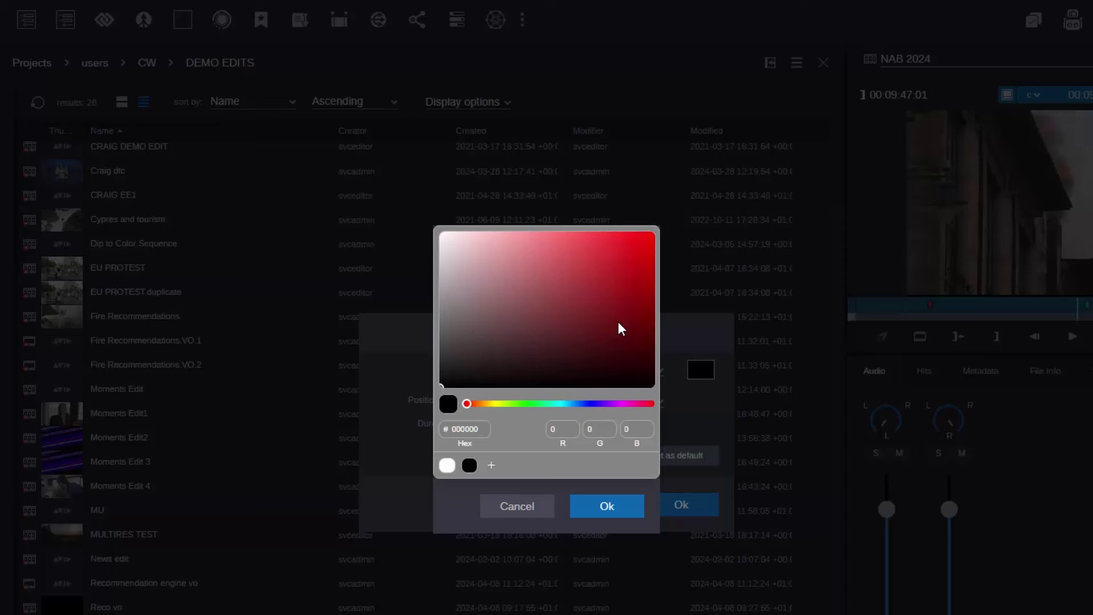
{"action": "left_click", "coordinate": [619, 262]}
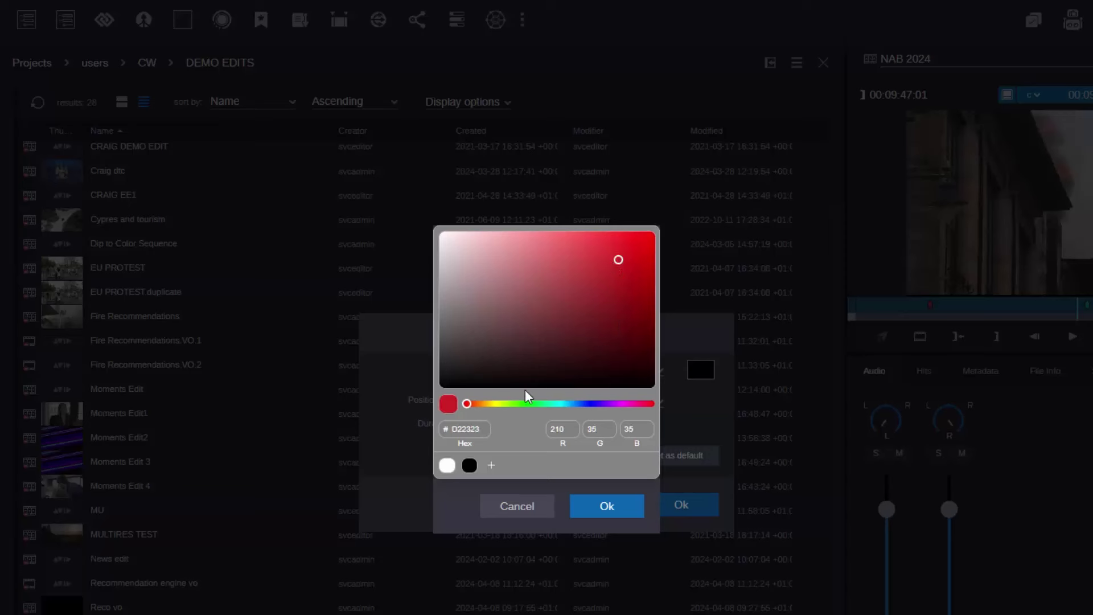
{"action": "left_click", "coordinate": [619, 262]}
{"action": "mouse_move", "coordinate": [621, 276]}
{"action": "left_mouse_down"}
{"action": "mouse_move", "coordinate": [539, 324]}
{"action": "mouse_move", "coordinate": [628, 323]}
{"action": "mouse_move", "coordinate": [625, 385]}
{"action": "mouse_move", "coordinate": [558, 392]}
{"action": "mouse_move", "coordinate": [637, 351]}
{"action": "mouse_move", "coordinate": [614, 289]}
{"action": "left_mouse_up"}
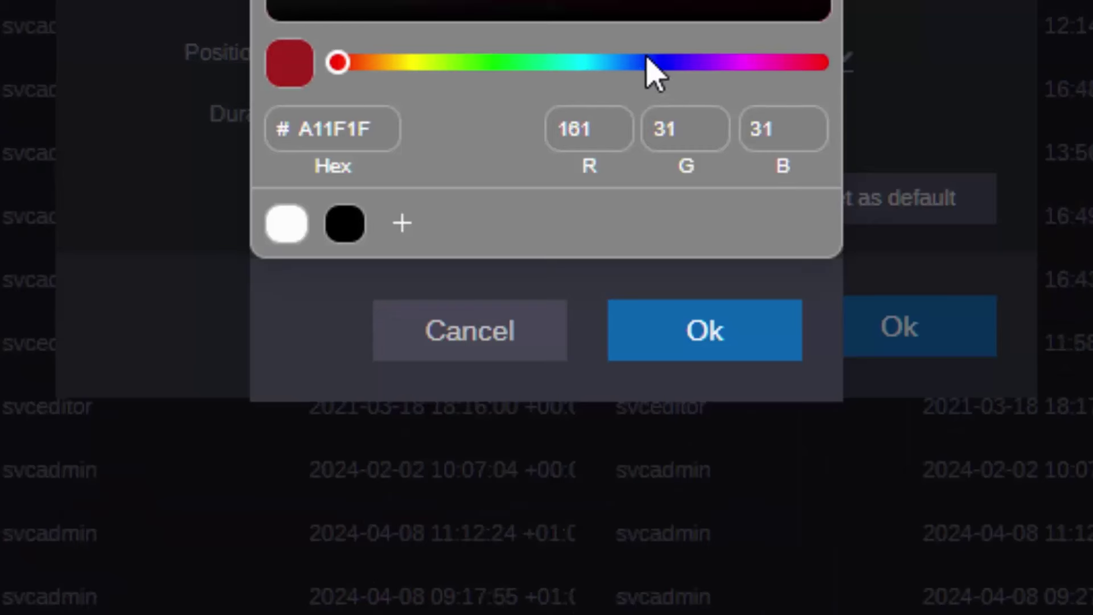
{"action": "left_click", "coordinate": [646, 60]}
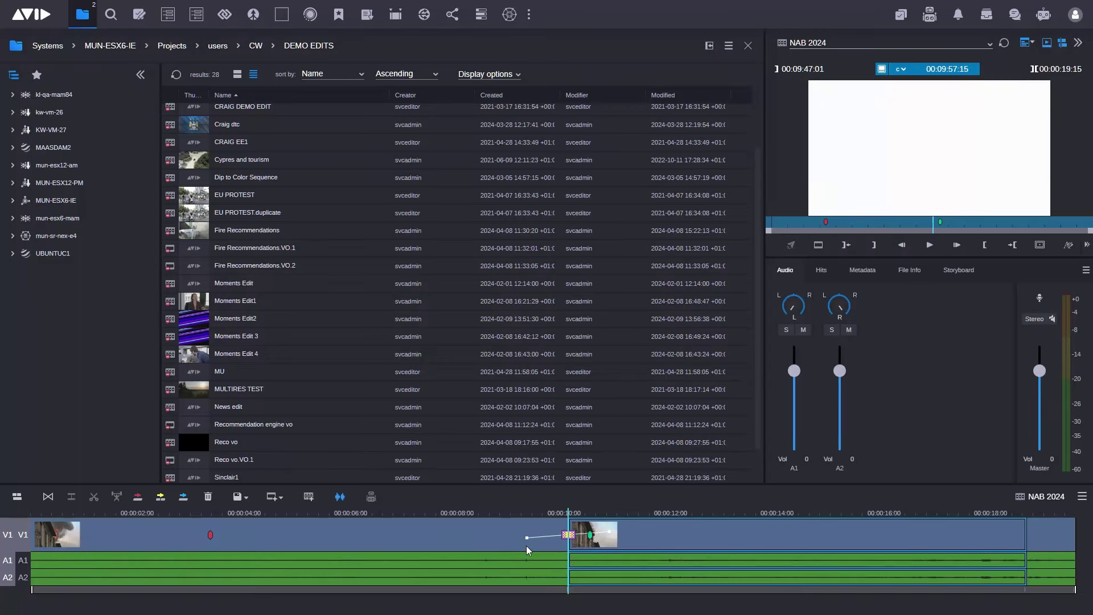
Play the sequence from before the cut through the dip transition, then stop
{"action": "left_click", "coordinate": [452, 513]}
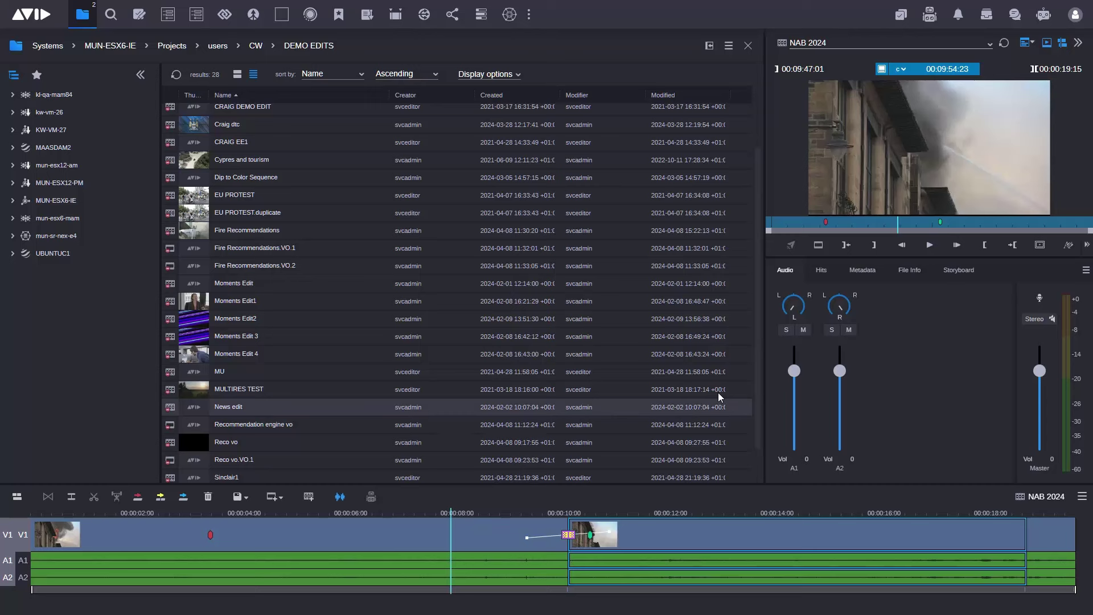
{"action": "left_click", "coordinate": [930, 247]}
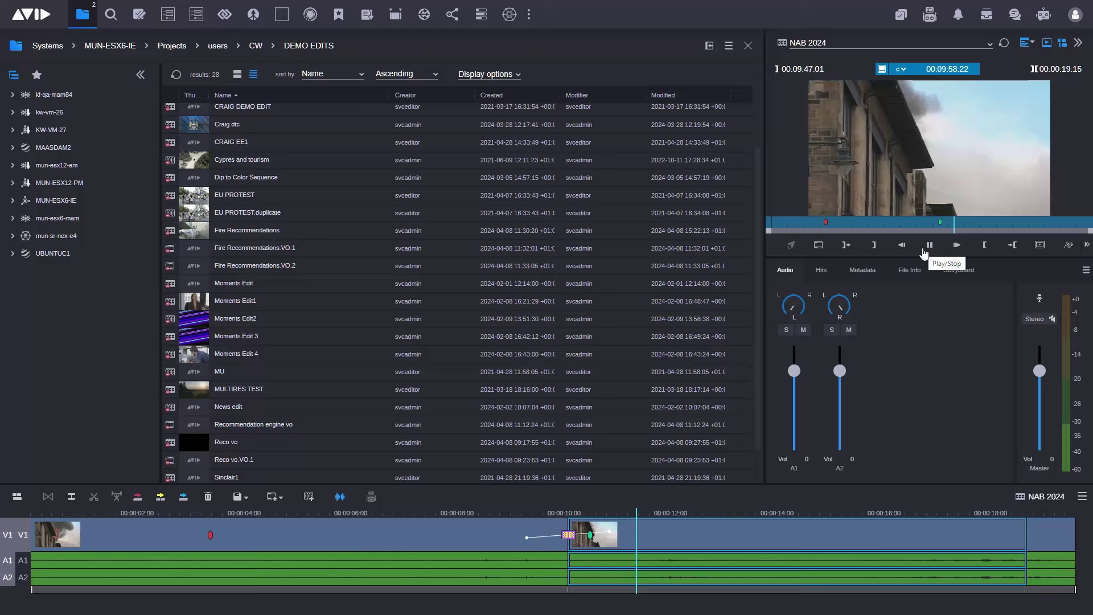
{"action": "left_click", "coordinate": [930, 246]}
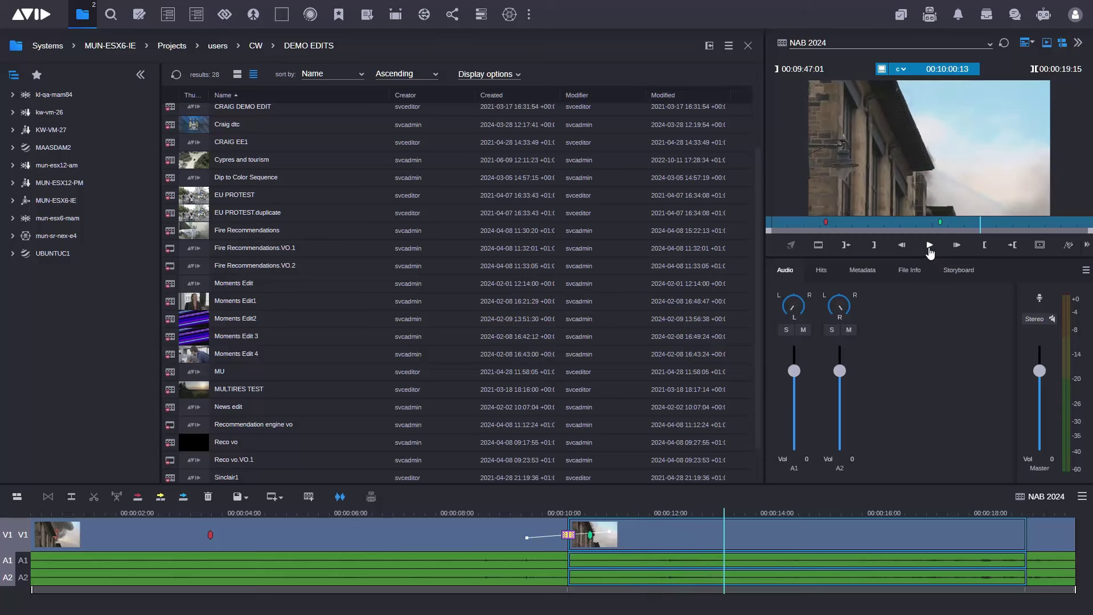
Open Modify Effect on the transition, cancel without changes, and bring up its options again
{"action": "right_click", "coordinate": [567, 538]}
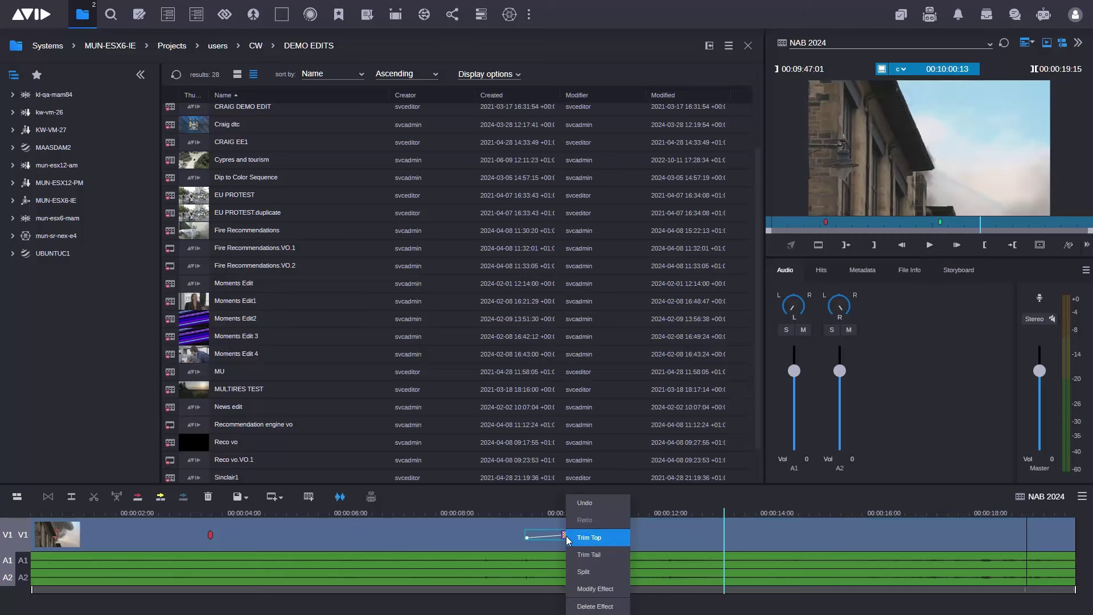
{"action": "left_click", "coordinate": [596, 590]}
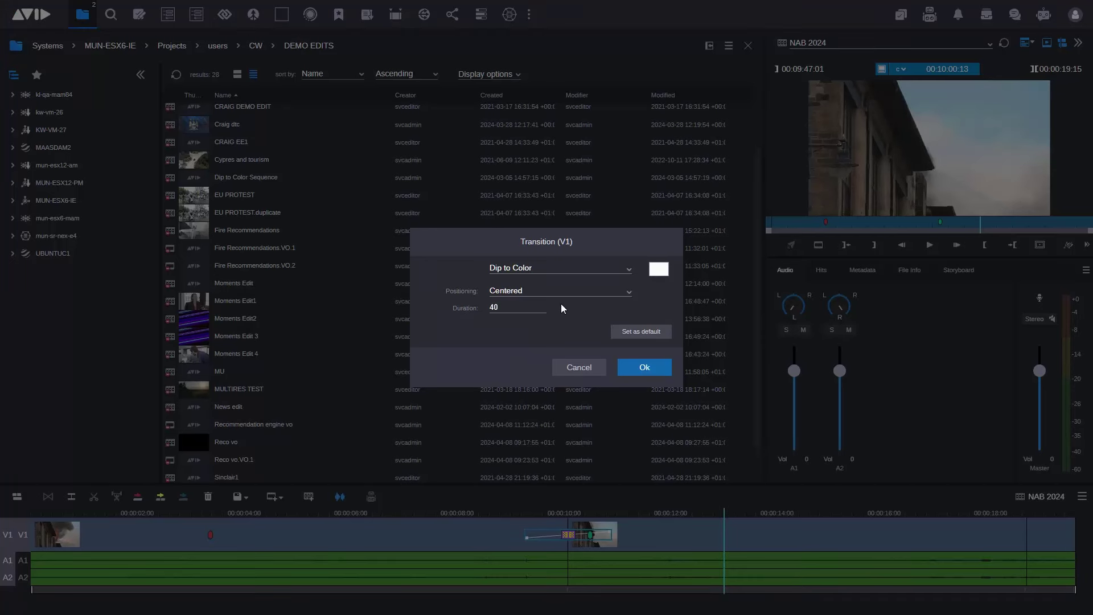
{"action": "left_click", "coordinate": [579, 367]}
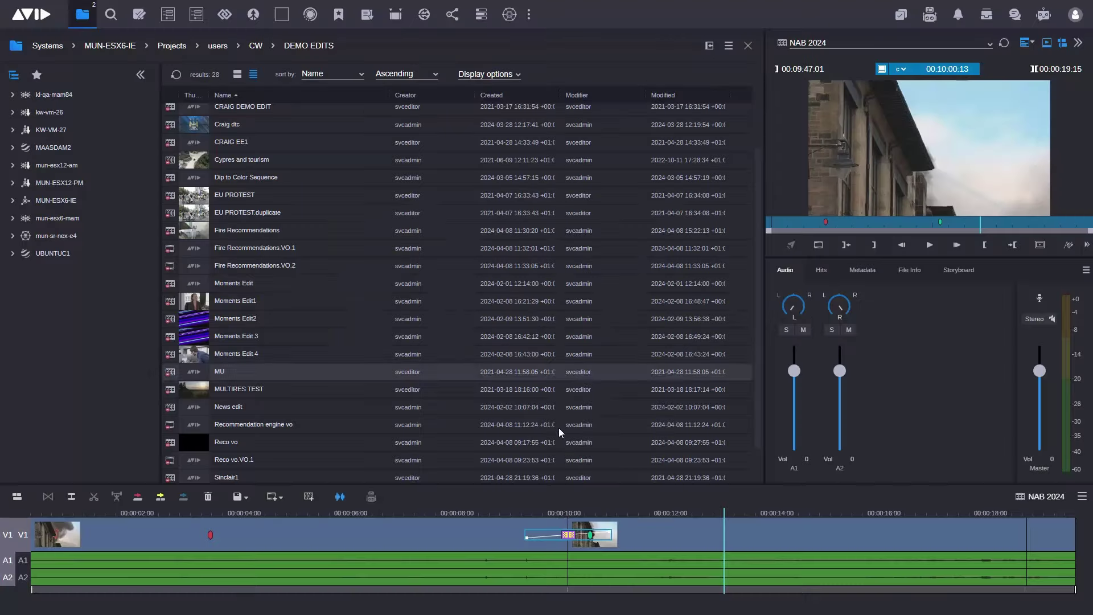
{"action": "right_click", "coordinate": [571, 538]}
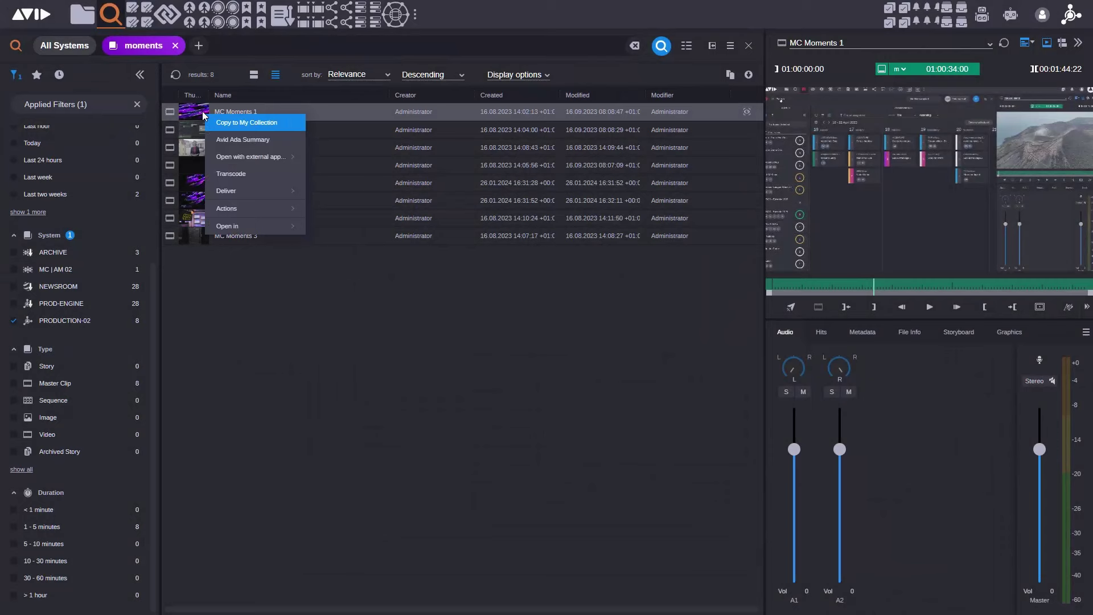
Generate an Ada summary of MC Moments 1, centre the panel, and switch its language to French
{"action": "left_click", "coordinate": [257, 141]}
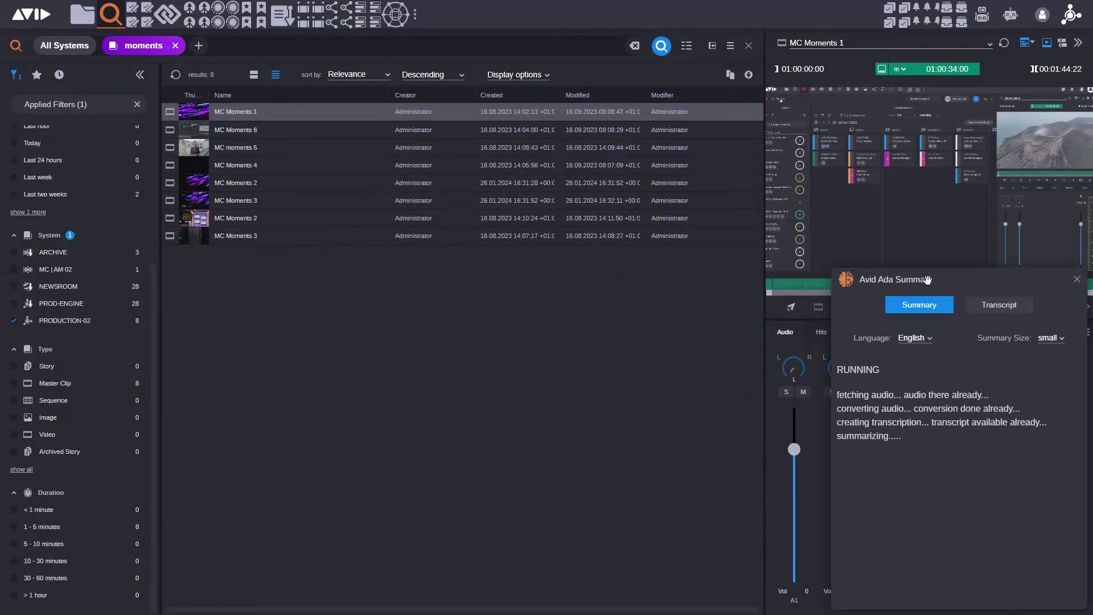
{"action": "left_click_drag", "start_coordinate": [927, 280], "coordinate": [461, 206]}
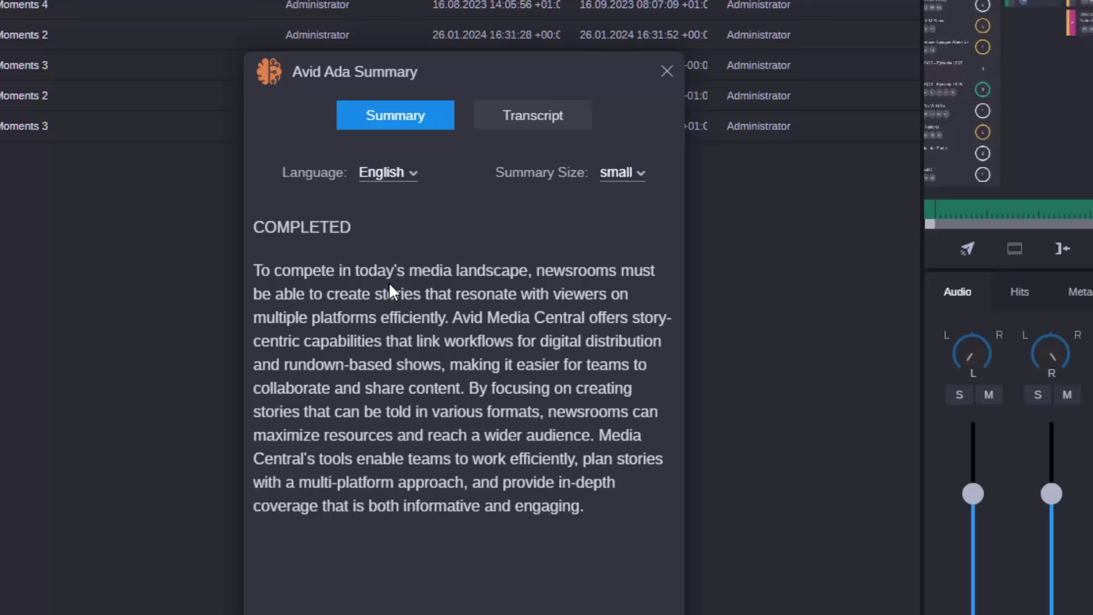
{"action": "left_click", "coordinate": [413, 173]}
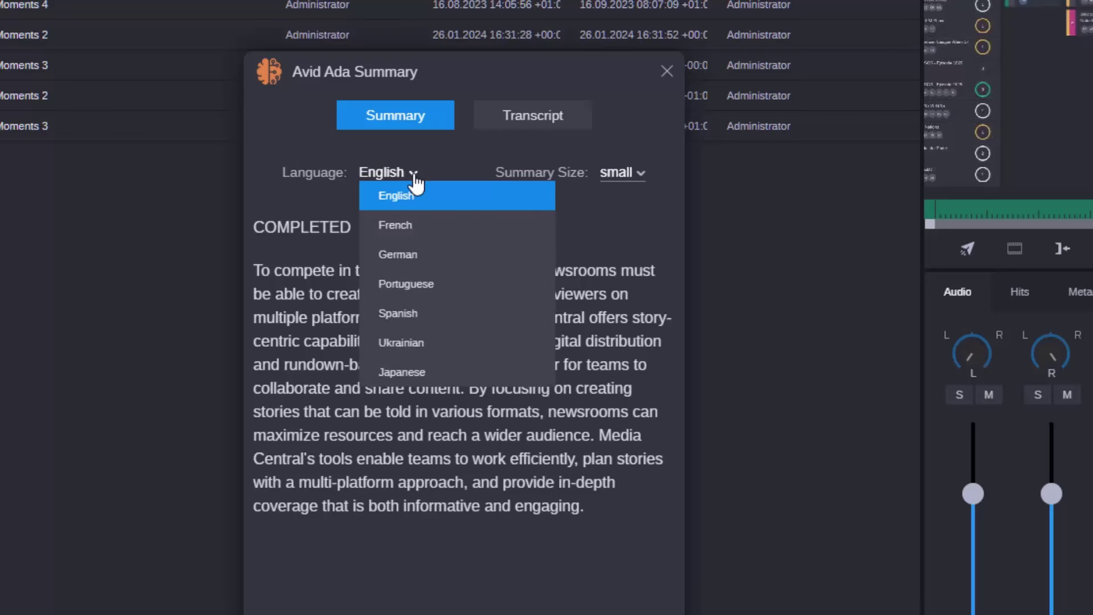
{"action": "left_click", "coordinate": [419, 228]}
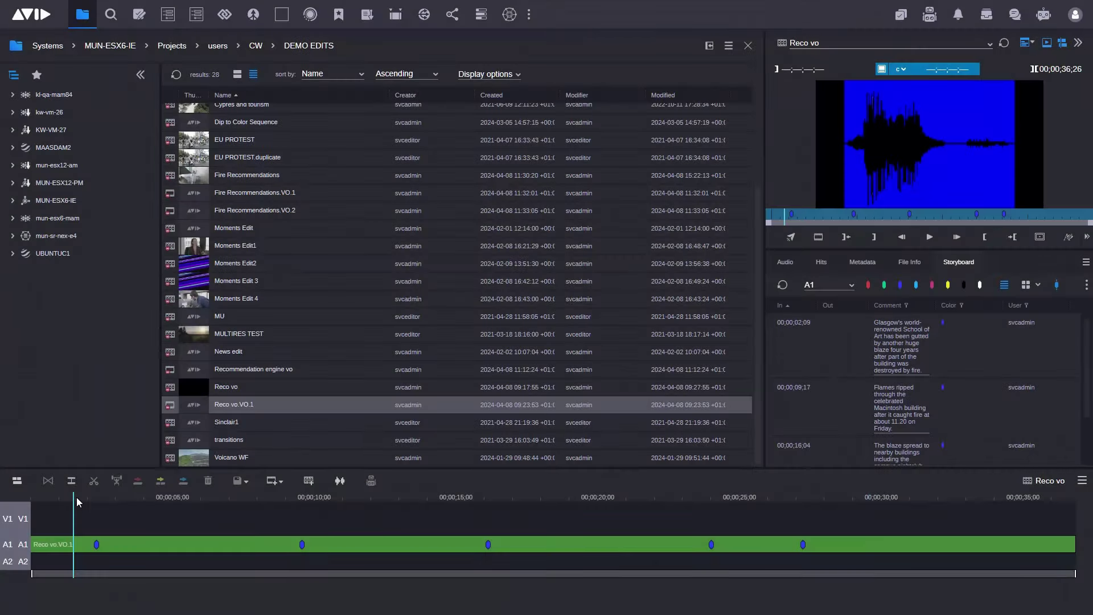
Mark an in/out span across the Reco vo voice-over and request Ada footage recommendations
{"action": "left_click_drag", "start_coordinate": [74, 497], "coordinate": [822, 506]}
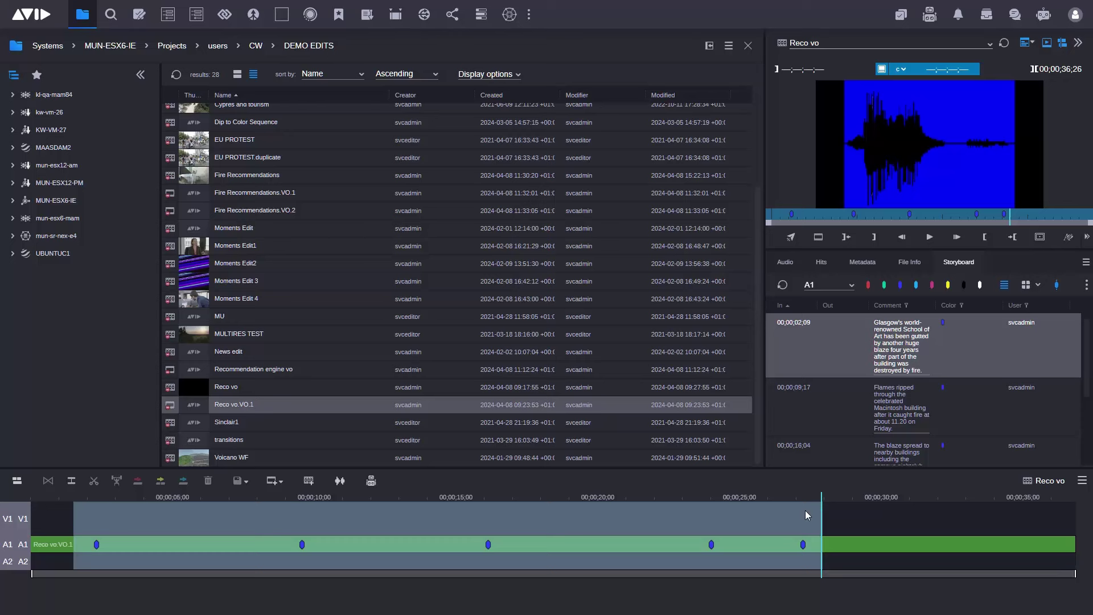
{"action": "left_click", "coordinate": [372, 483]}
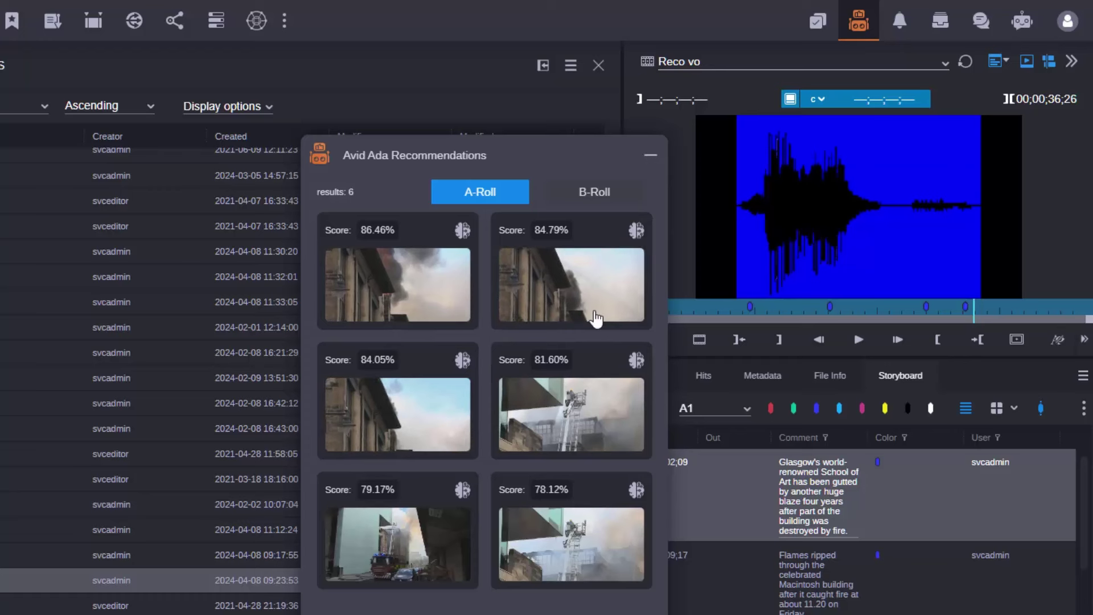
Load the 86.46% top shot, move the recommendations panel left, and scroll the B-Roll results
{"action": "left_click", "coordinate": [438, 297]}
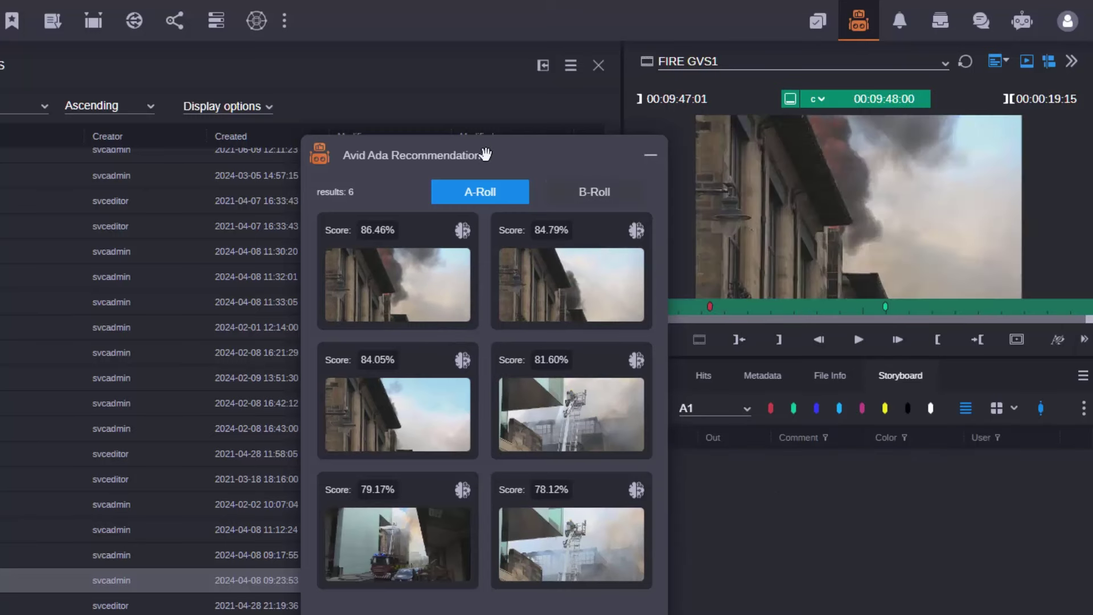
{"action": "left_click_drag", "start_coordinate": [485, 155], "coordinate": [321, 151]}
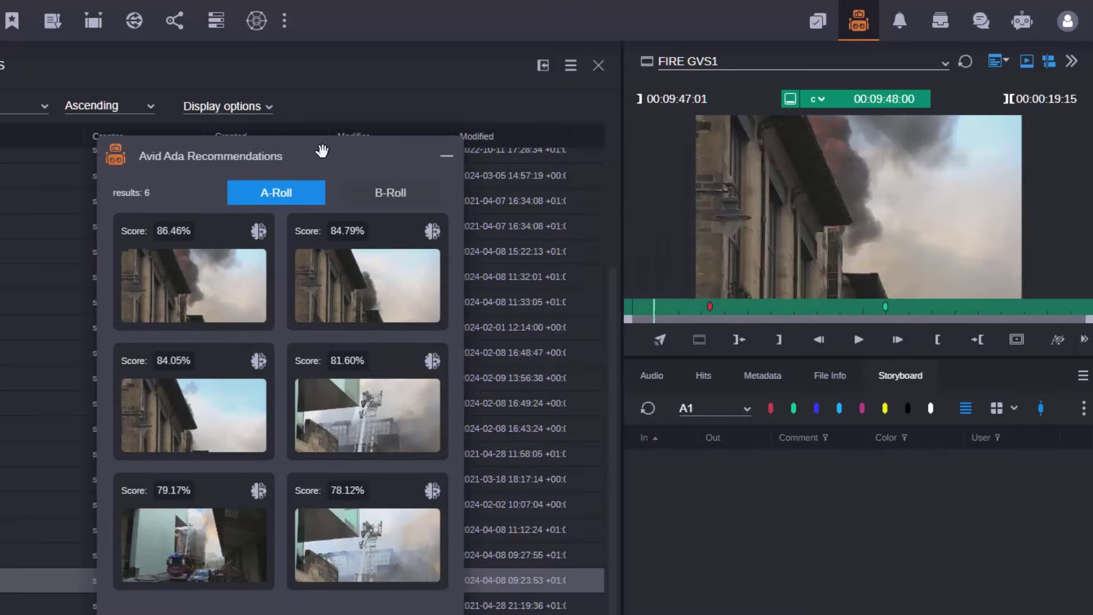
{"action": "left_click", "coordinate": [388, 201]}
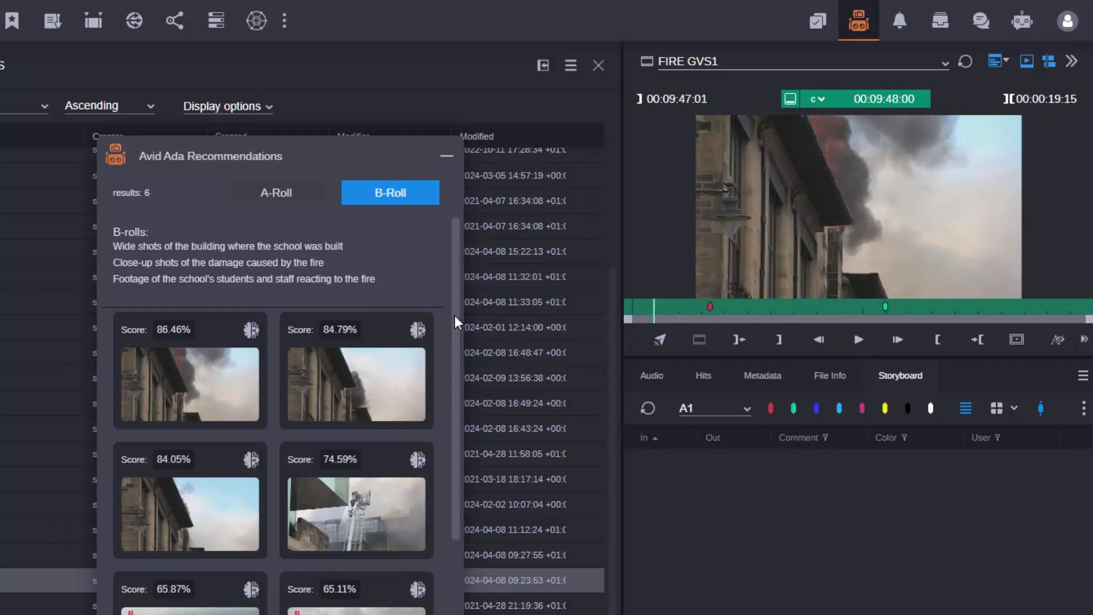
{"action": "left_click_drag", "start_coordinate": [454, 316], "coordinate": [450, 432]}
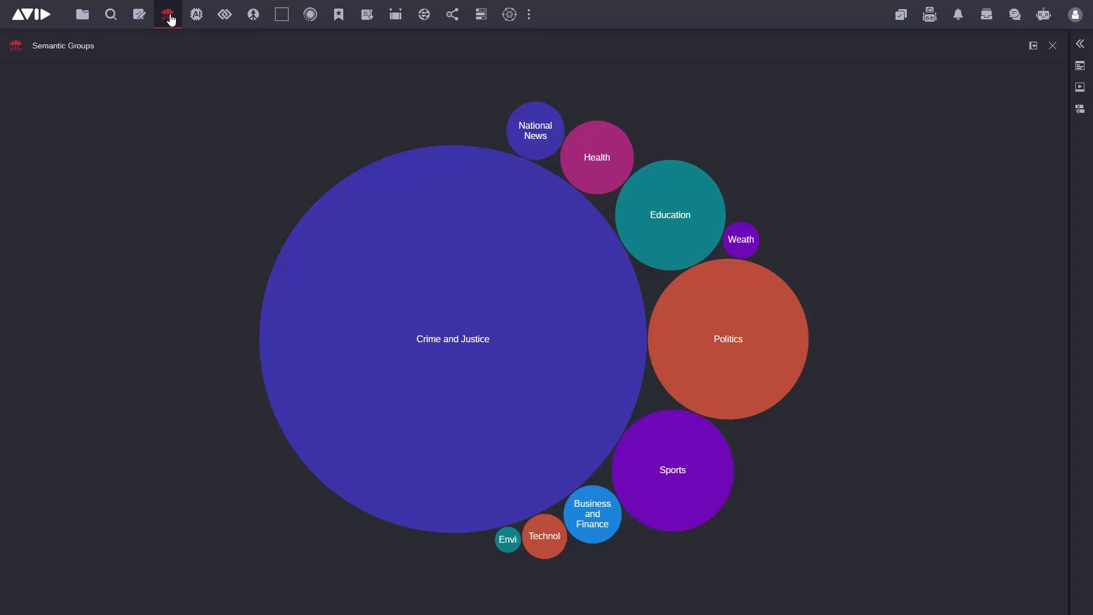
Dock the Semantic Groups chart to the side, open Semantic Group Details, and select Crime and Justice
{"action": "left_click", "coordinate": [1033, 47]}
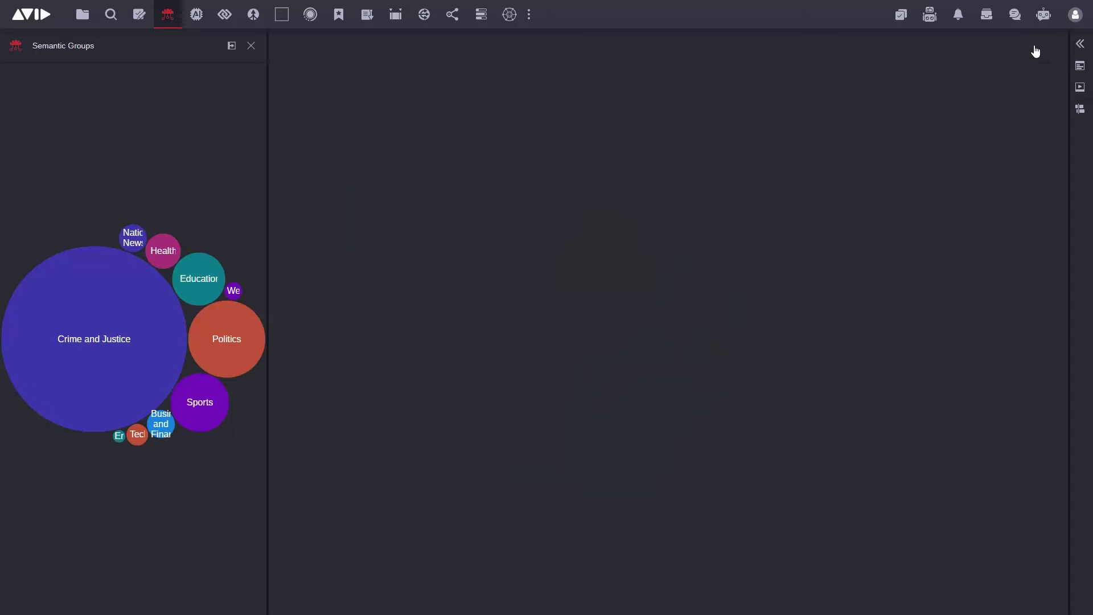
{"action": "left_click", "coordinate": [196, 17]}
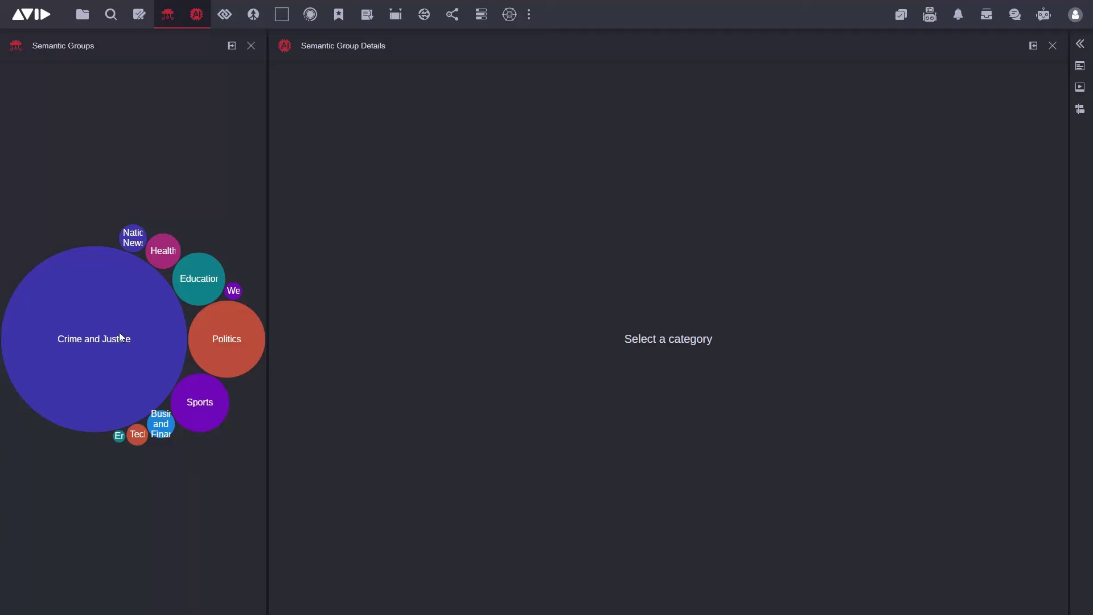
{"action": "left_click", "coordinate": [104, 322]}
Load a category's 100 similarity-ranked stories and open one story from the results
{"action": "left_click", "coordinate": [203, 406]}
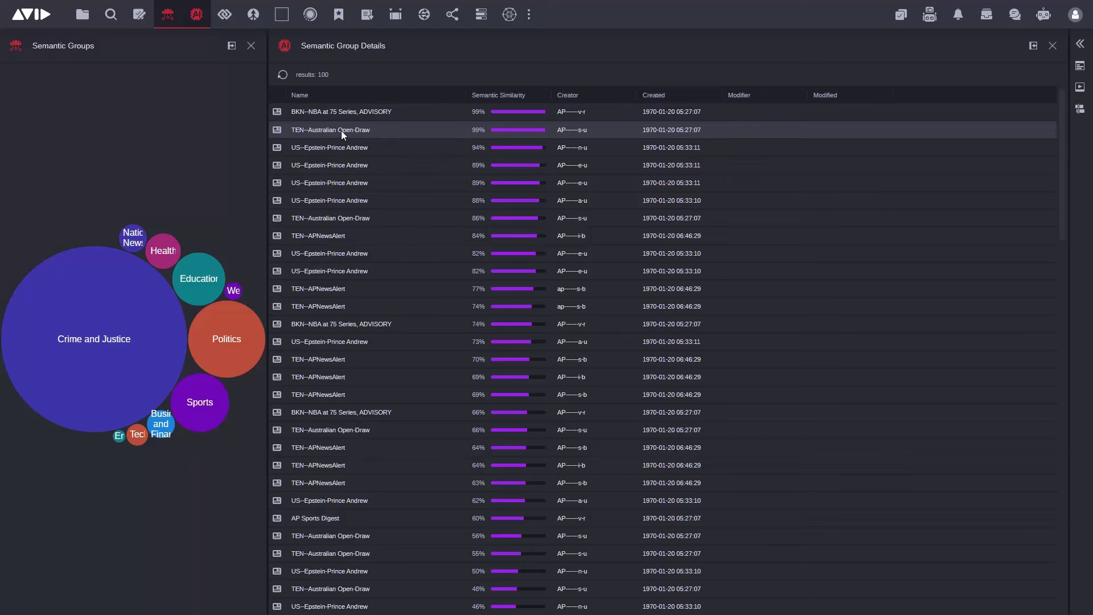
{"action": "double_click", "coordinate": [340, 131]}
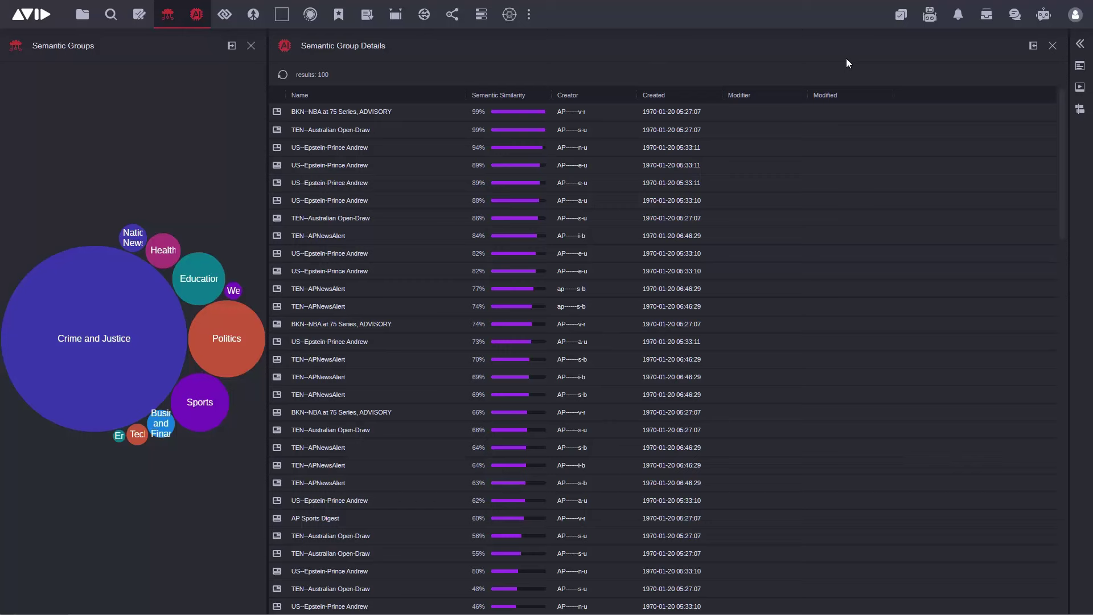
Sign in to Teams chat with the Microsoft account, open the conversation, and type 'Hi, I am g'
{"action": "left_click", "coordinate": [1016, 16]}
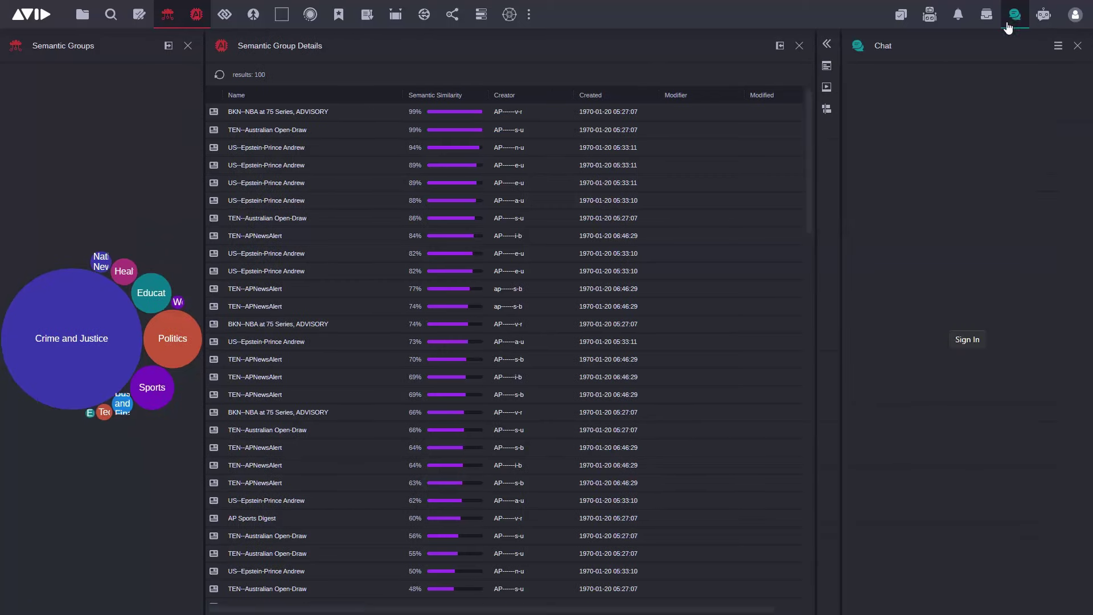
{"action": "left_click", "coordinate": [968, 340]}
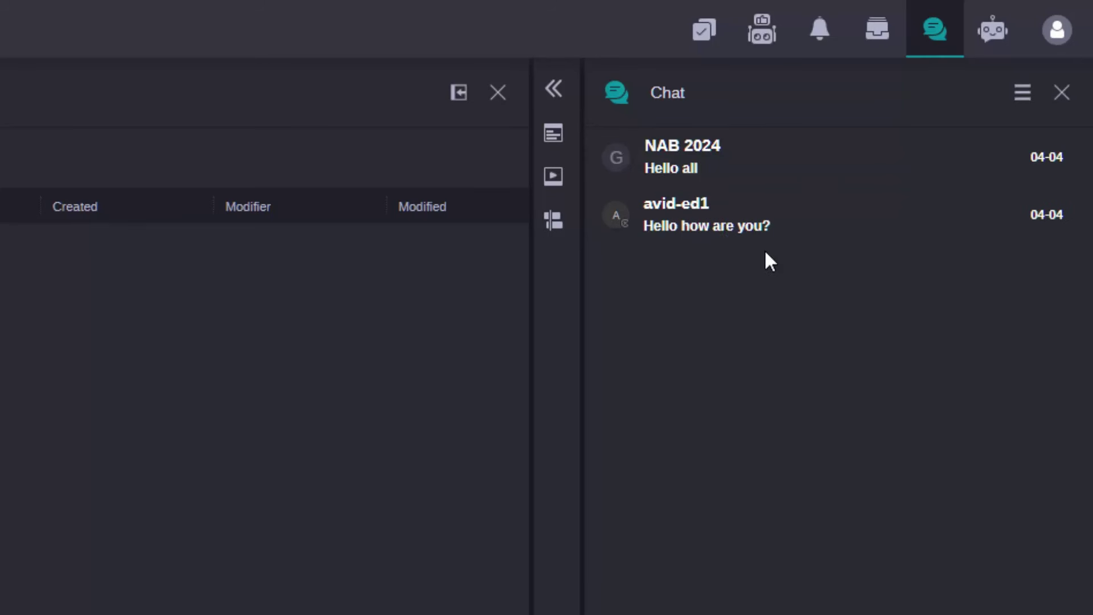
{"action": "left_click", "coordinate": [721, 224]}
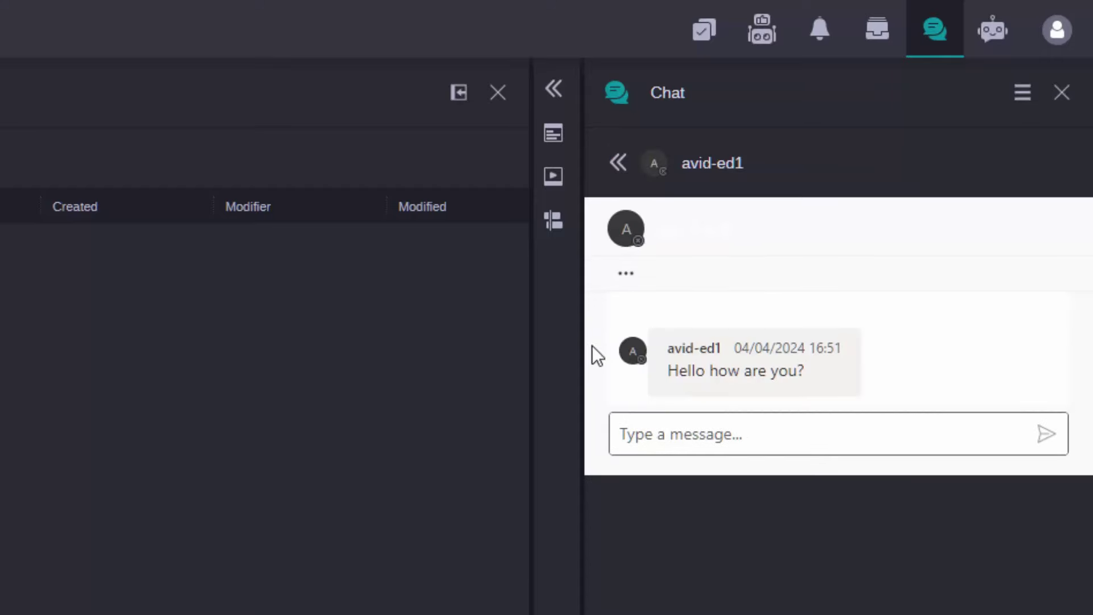
{"action": "left_click", "coordinate": [757, 481]}
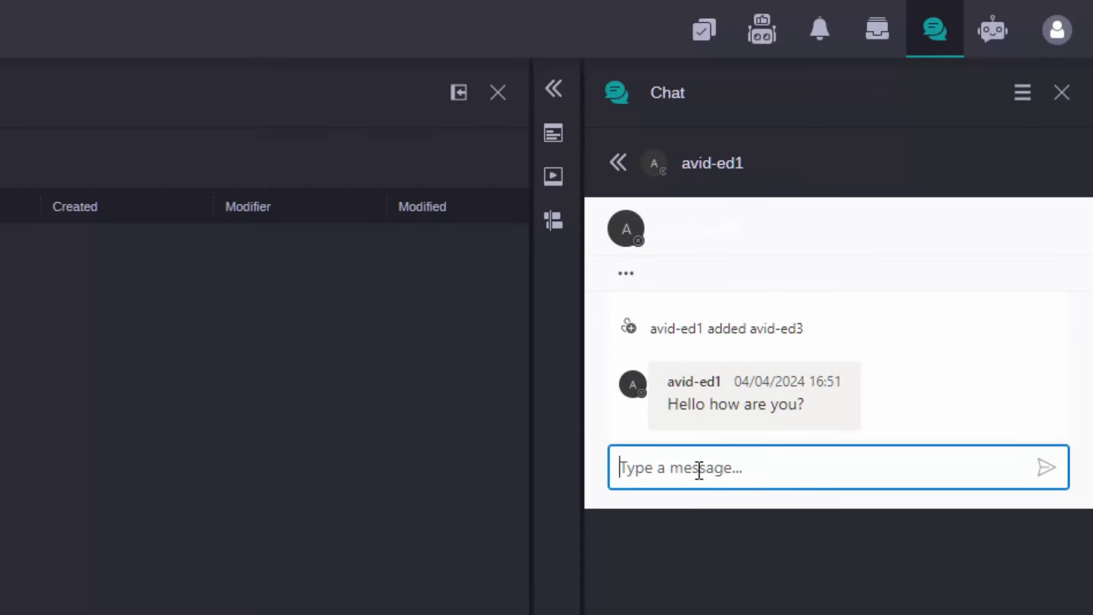
{"action": "type", "text": "Hi, I am g"}
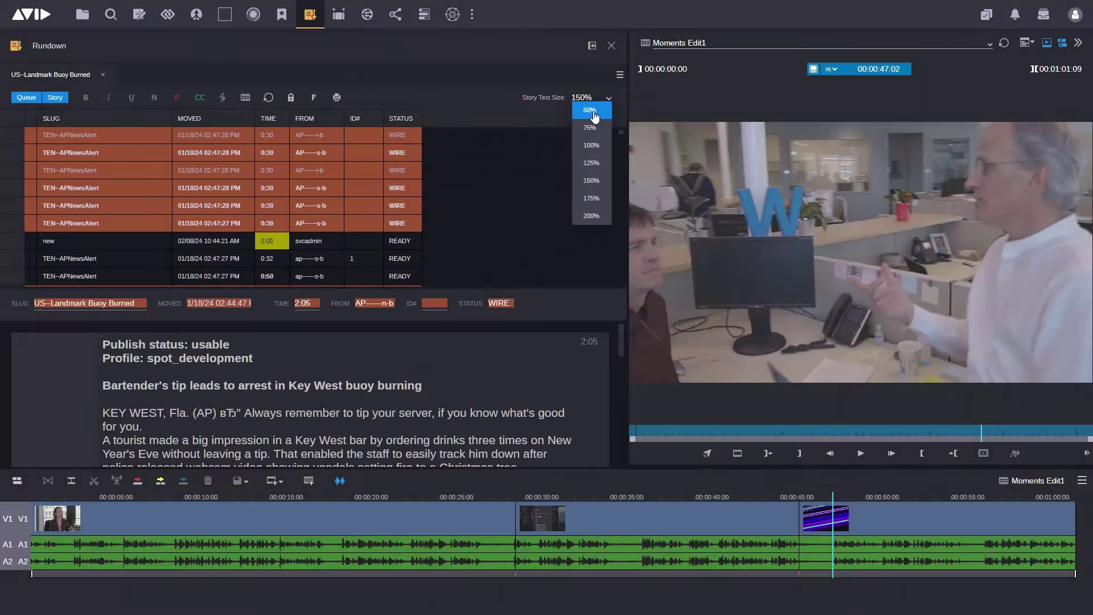
Hide the queue, set story text size to 125% after trying 50% and 200%, and open Print Settings
{"action": "left_click", "coordinate": [592, 111]}
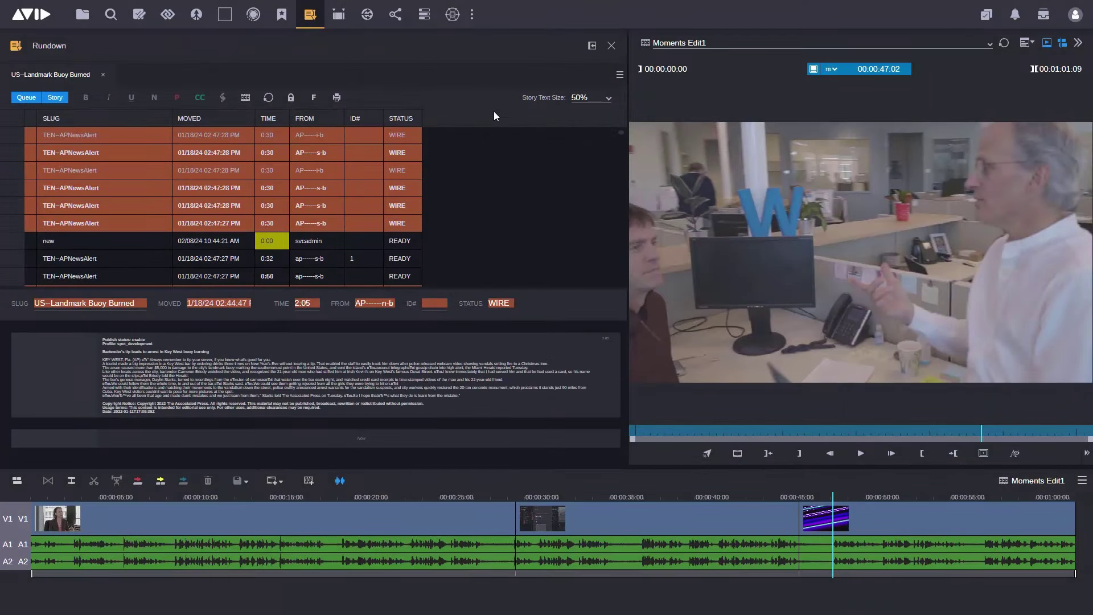
{"action": "left_click", "coordinate": [28, 99]}
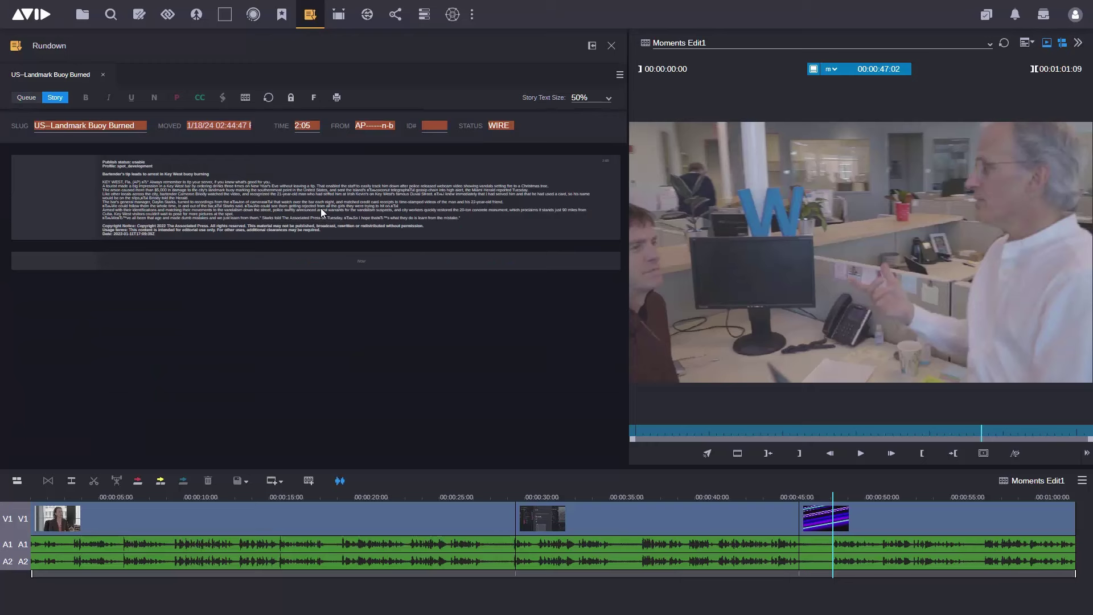
{"action": "left_click", "coordinate": [606, 98]}
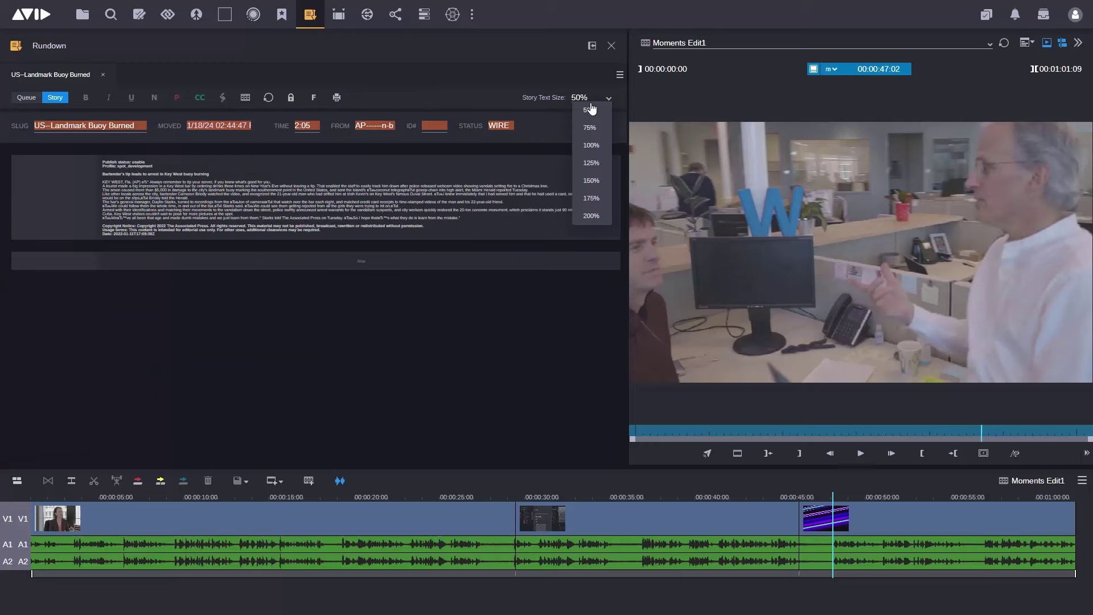
{"action": "left_click", "coordinate": [598, 216]}
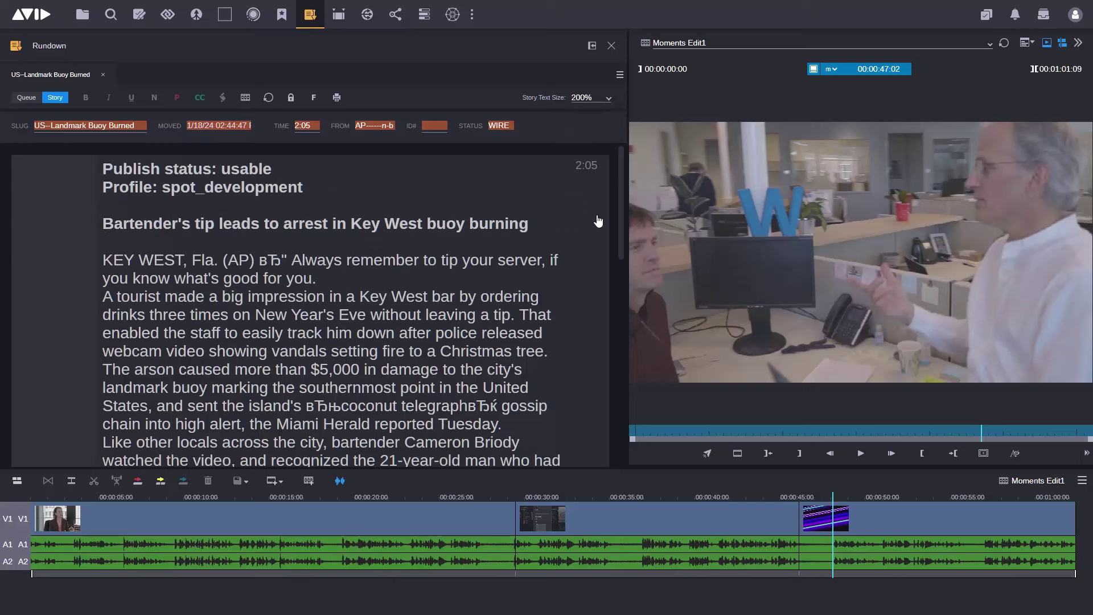
{"action": "left_click", "coordinate": [604, 101]}
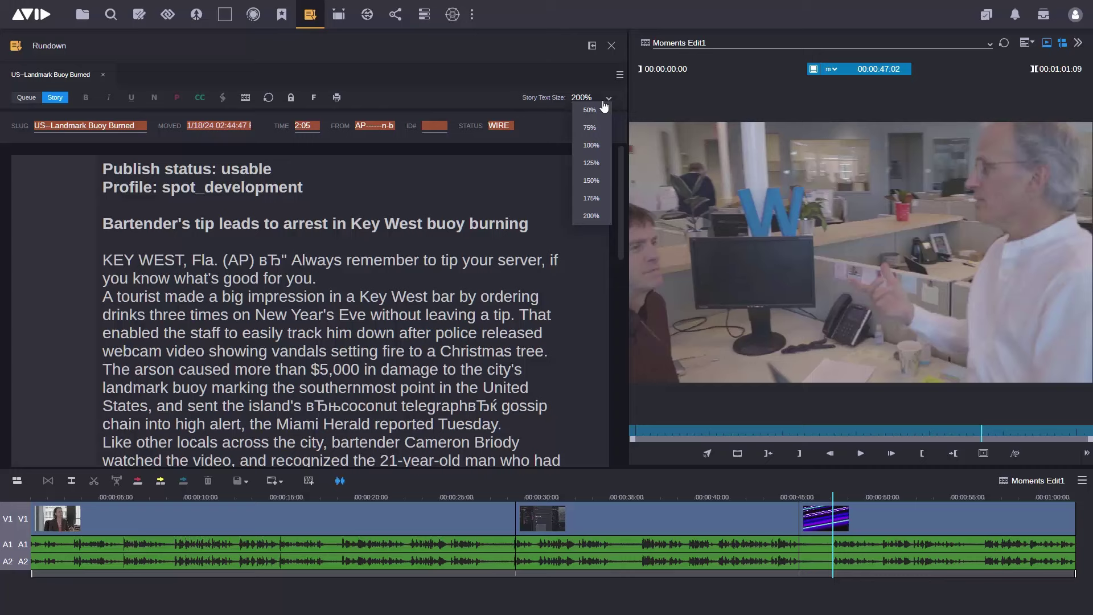
{"action": "left_click", "coordinate": [595, 164]}
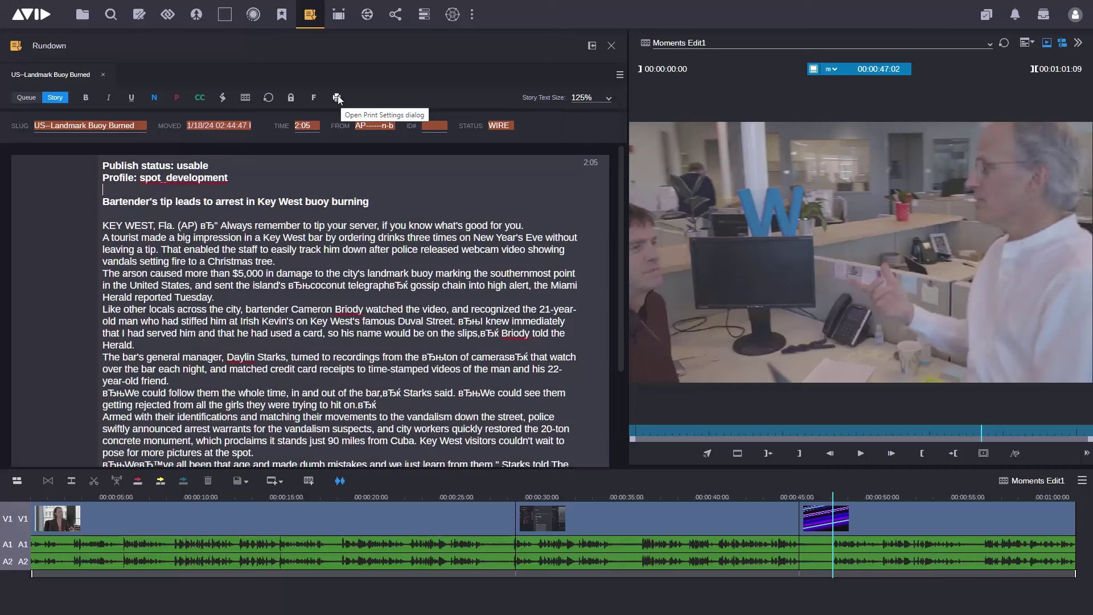
{"action": "left_click", "coordinate": [337, 97]}
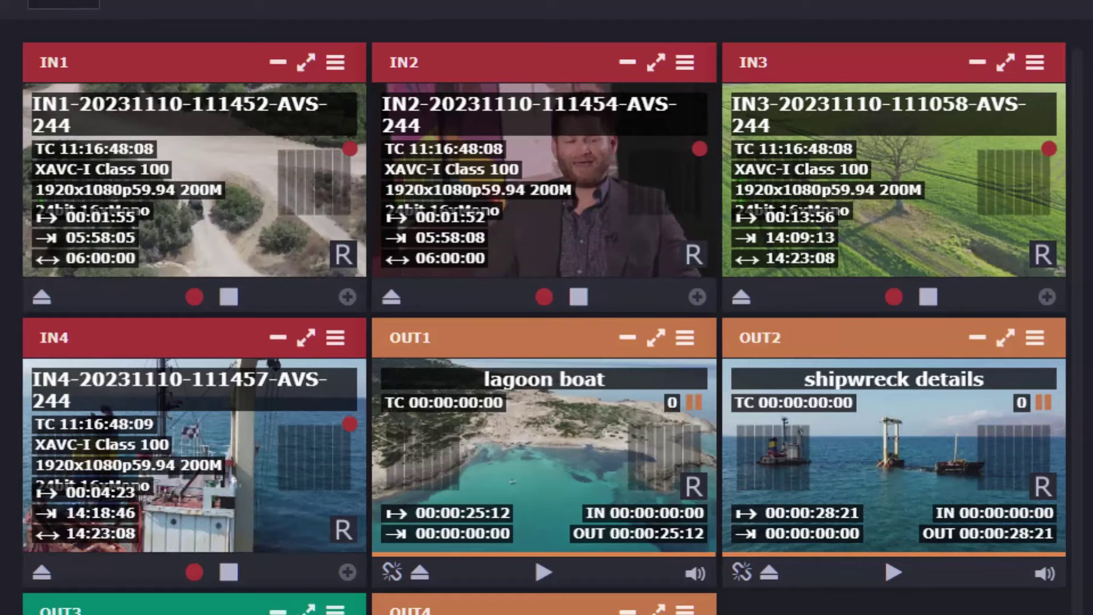
Reset the console zoom with Ctrl+0 and stop recording on the IN3 channel
{"action": "key", "text": "ctrl+0"}
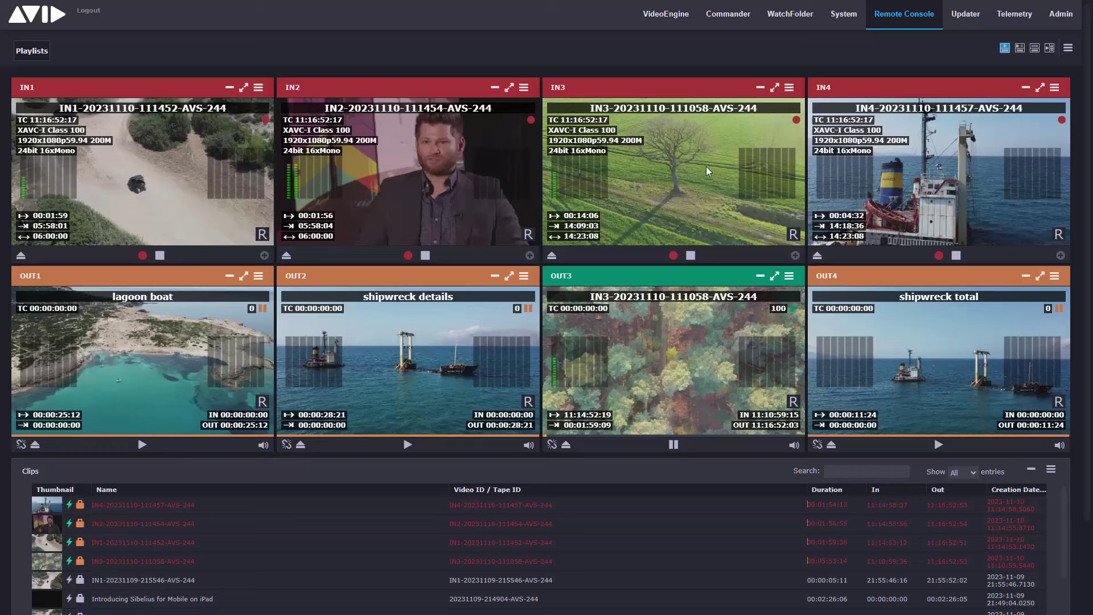
{"action": "left_click", "coordinate": [690, 256]}
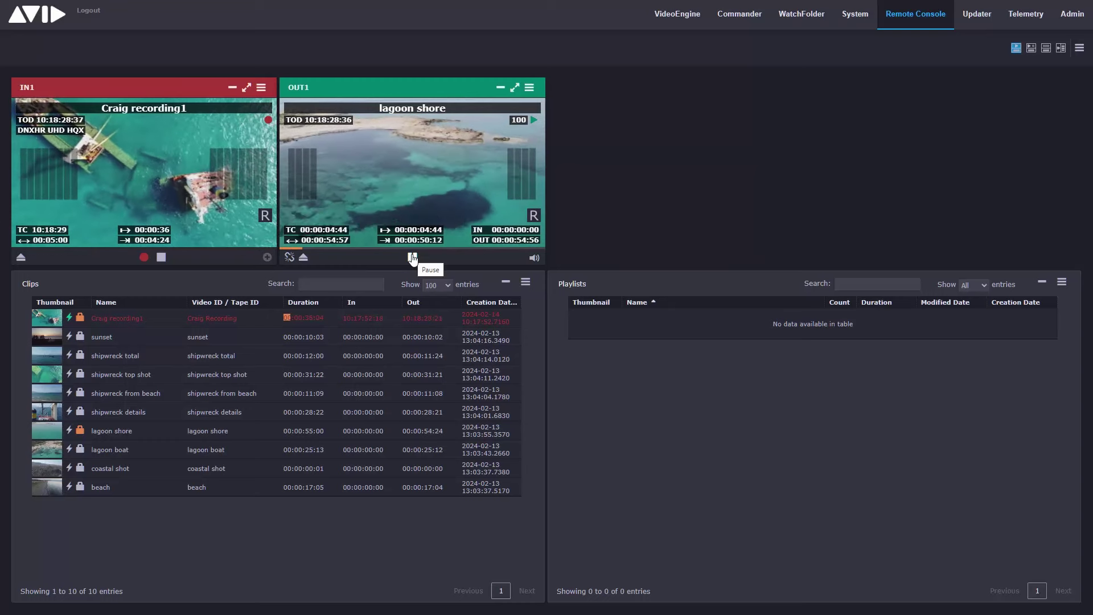
Show the FastServe VideoEngine page with OUT1 playing lagoon shore.mxf at 3840x2160p59.94
{"action": "left_click", "coordinate": [687, 16]}
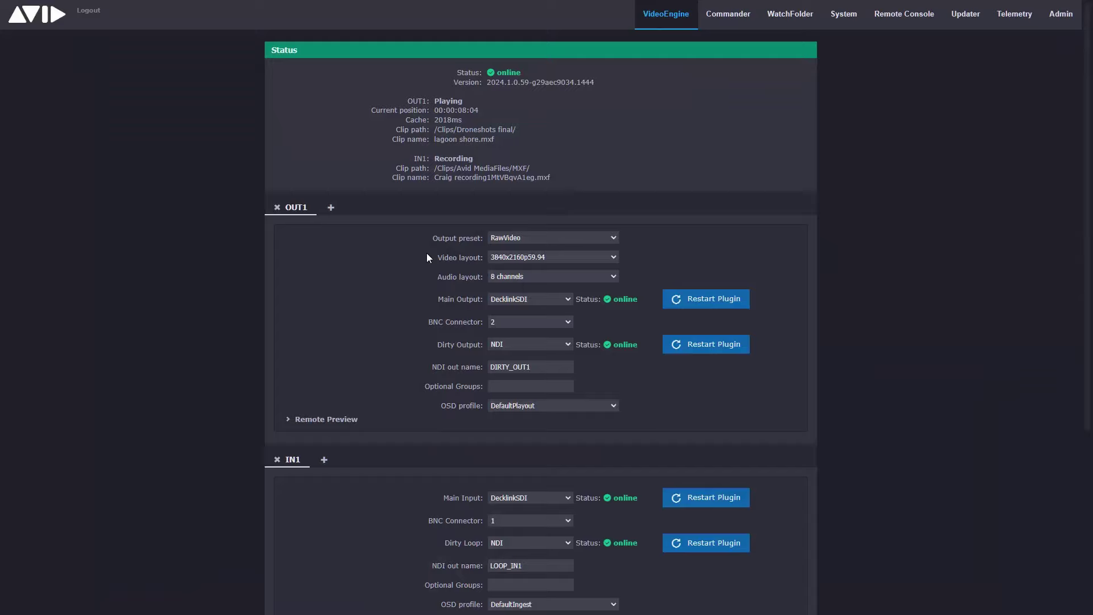
{"action": "mouse_move", "coordinate": [537, 261]}
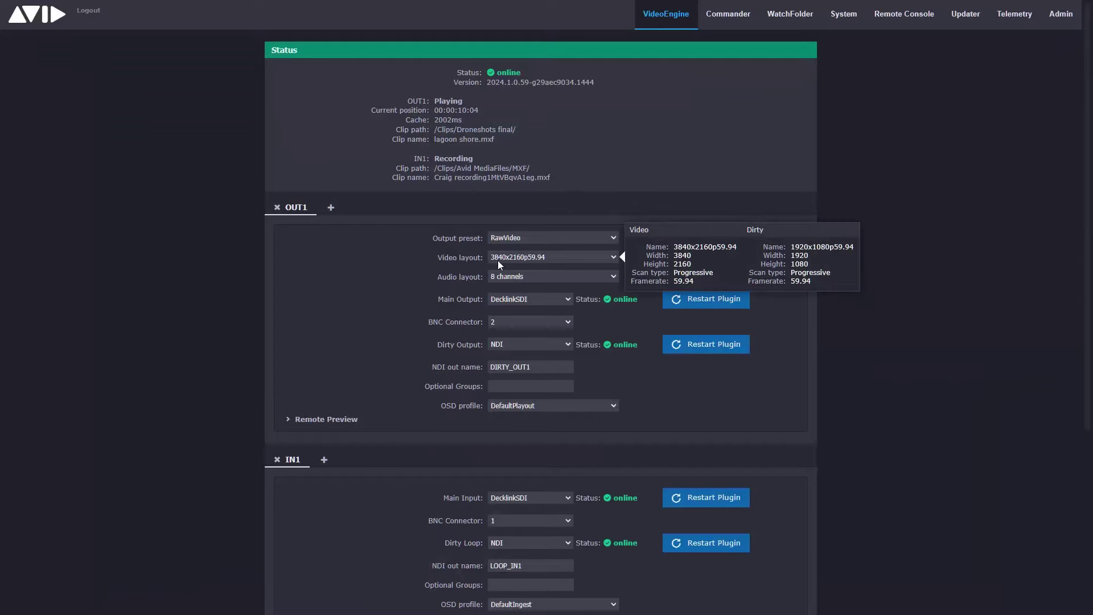